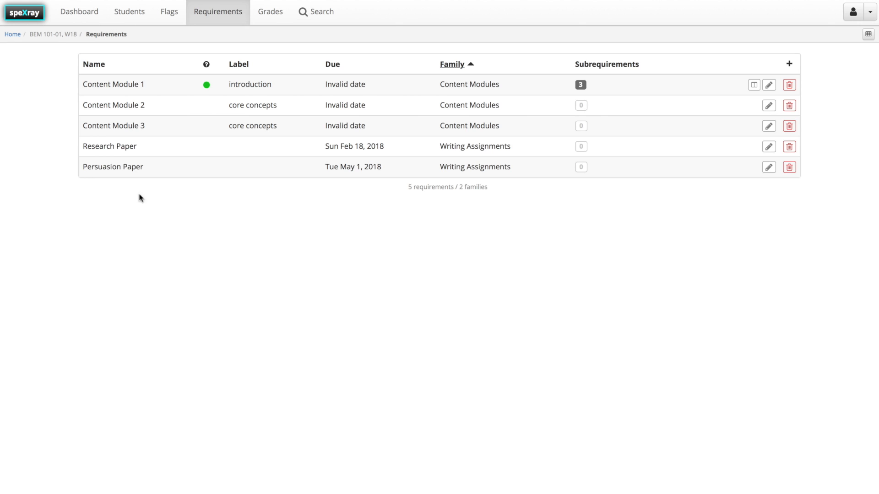
Score the Persuasion Paper with M for Jefferson, E for Lincoln, R for Roosevelt and N for Washington
{"action": "left_click", "coordinate": [124, 168]}
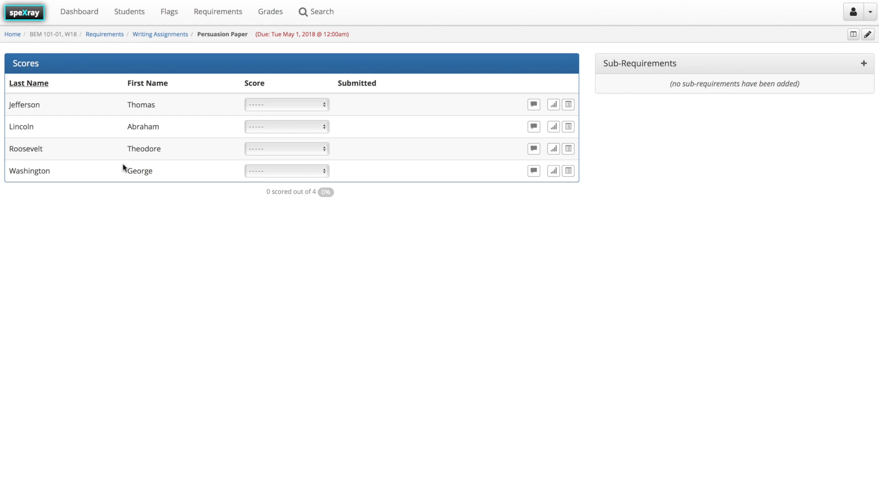
{"action": "left_click", "coordinate": [284, 104]}
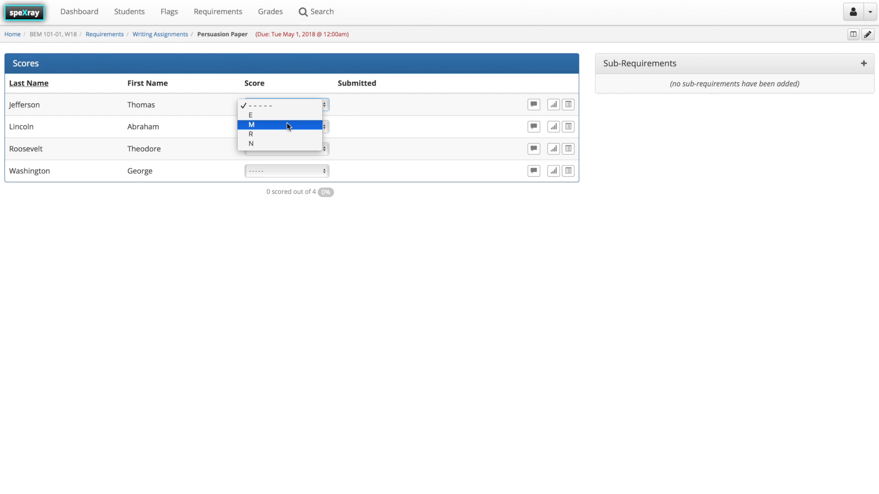
{"action": "left_click", "coordinate": [286, 125]}
{"action": "left_click", "coordinate": [273, 127]}
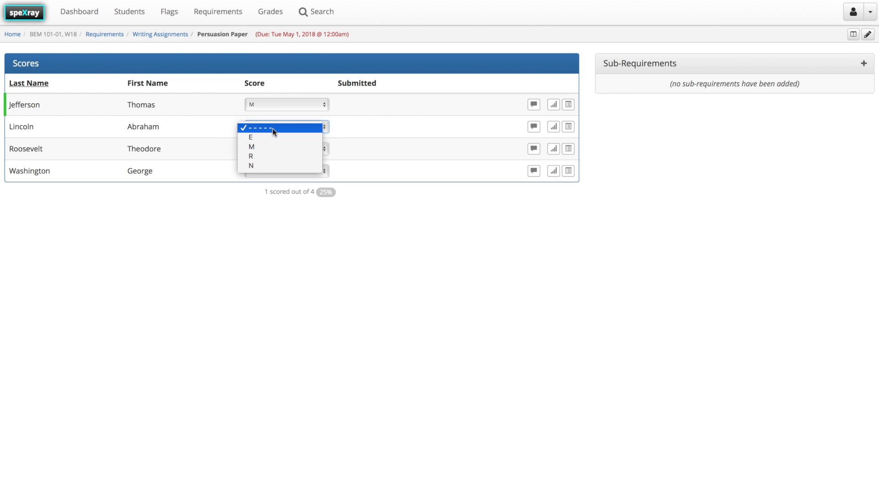
{"action": "left_click", "coordinate": [273, 138]}
{"action": "left_click", "coordinate": [269, 151]}
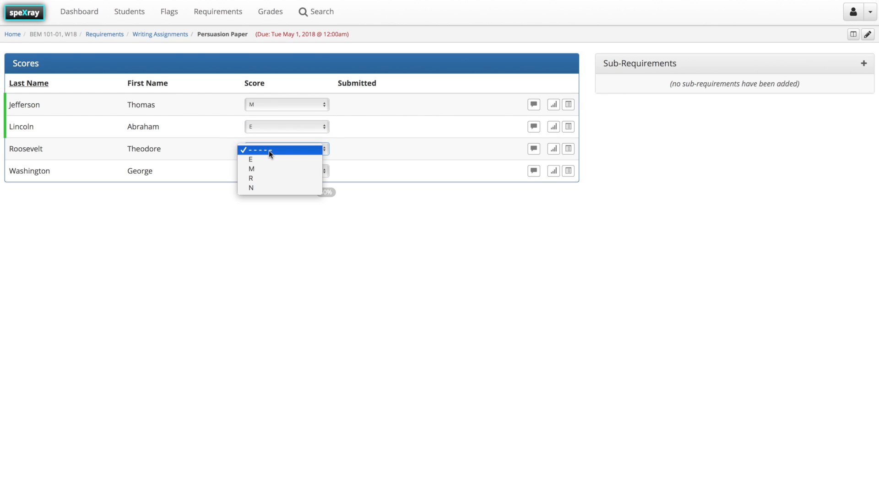
{"action": "left_click", "coordinate": [272, 181]}
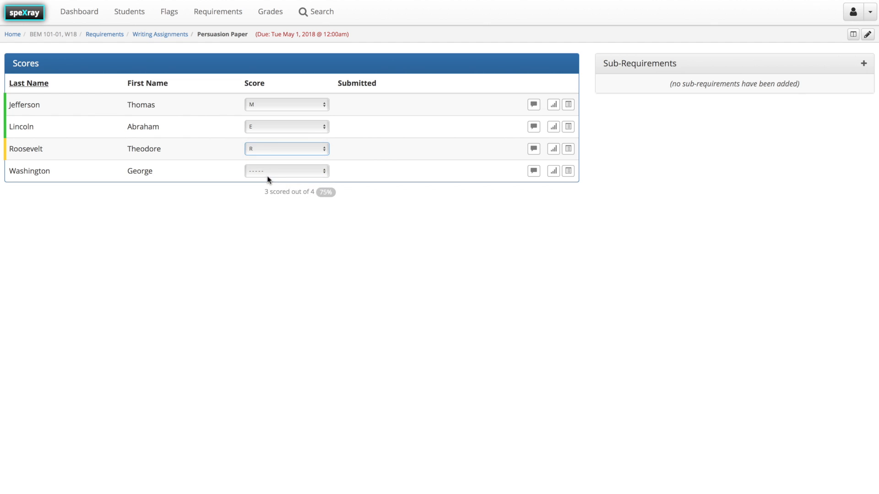
{"action": "left_click", "coordinate": [267, 175]}
{"action": "left_click", "coordinate": [264, 208]}
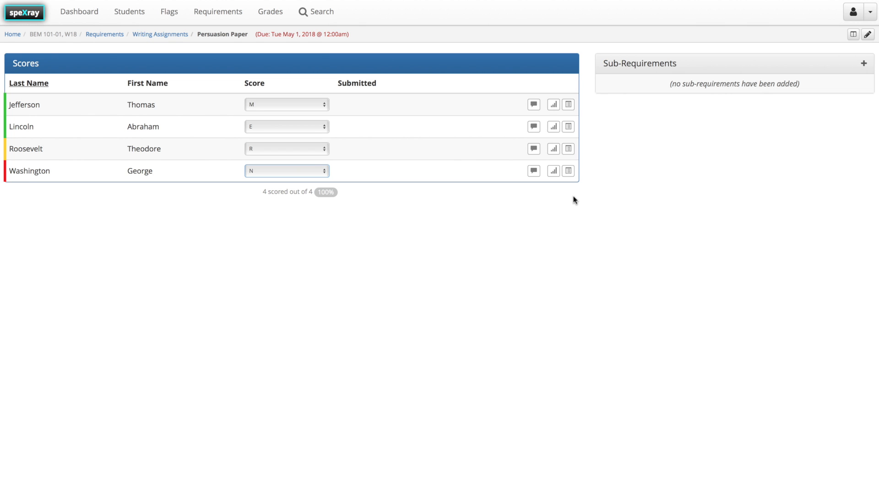
{"action": "left_click", "coordinate": [534, 150]}
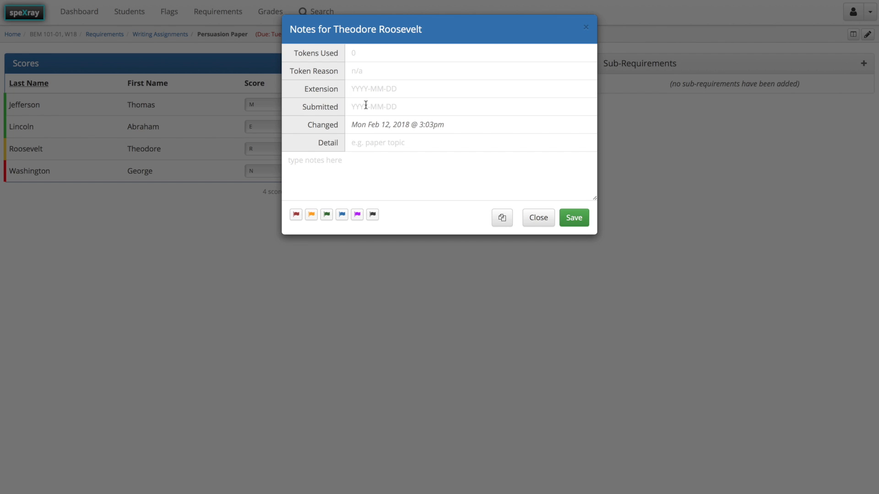
{"action": "left_click", "coordinate": [363, 88]}
{"action": "type", "text": "2018"}
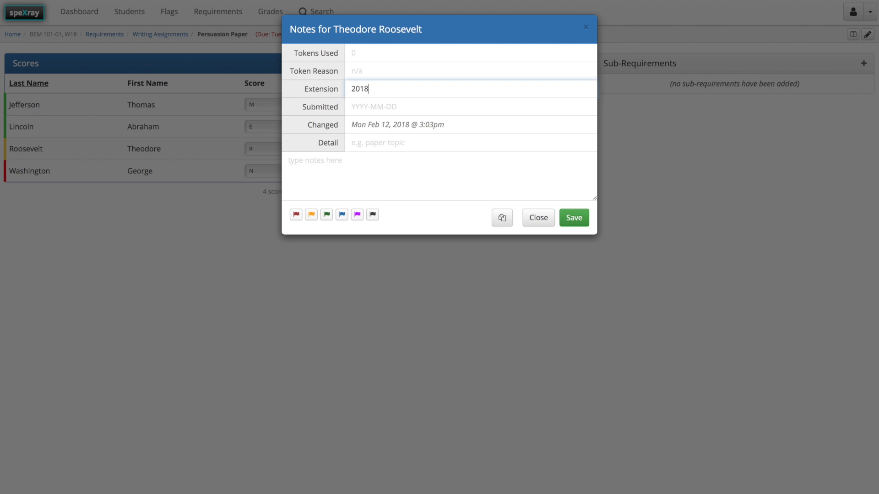
{"action": "type", "text": "-02-14 23:59"}
{"action": "left_click", "coordinate": [363, 52]}
{"action": "type", "text": "1"}
{"action": "left_click", "coordinate": [373, 71]}
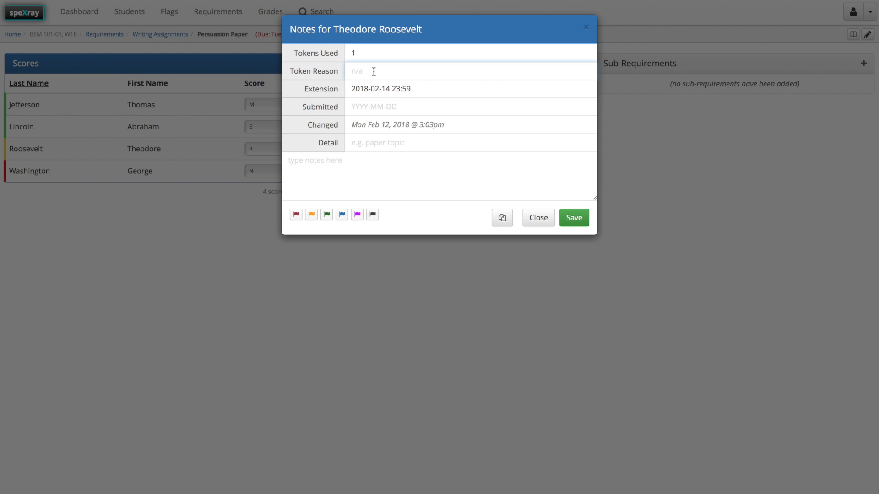
{"action": "type", "text": "needed extension"}
{"action": "left_click", "coordinate": [575, 218]}
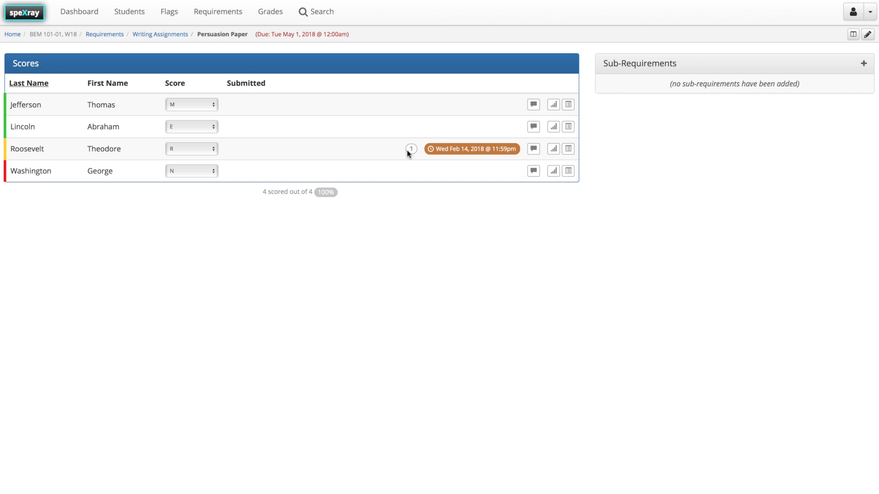
Record 2018-02-09 as the submitted date in Lincoln's Persuasion Paper notes
{"action": "left_click", "coordinate": [533, 126]}
{"action": "left_click", "coordinate": [371, 105]}
{"action": "type", "text": "201"}
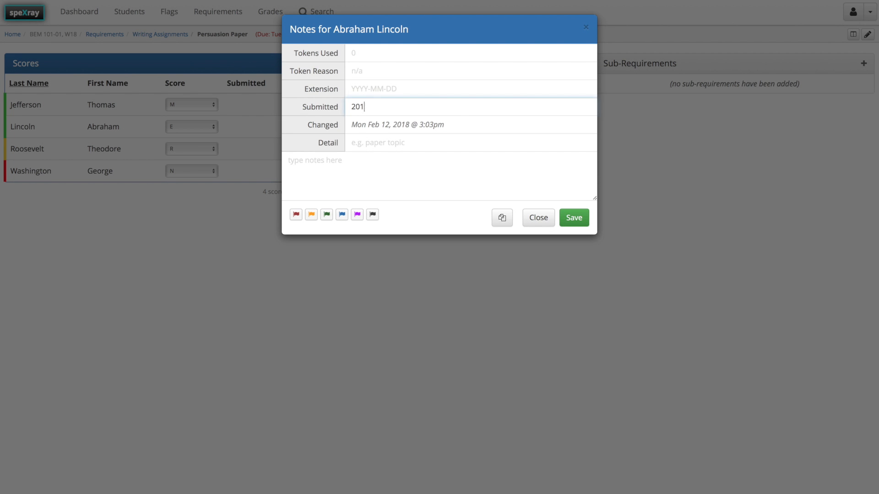
{"action": "type", "text": "8-02-09"}
{"action": "key", "text": "Return"}
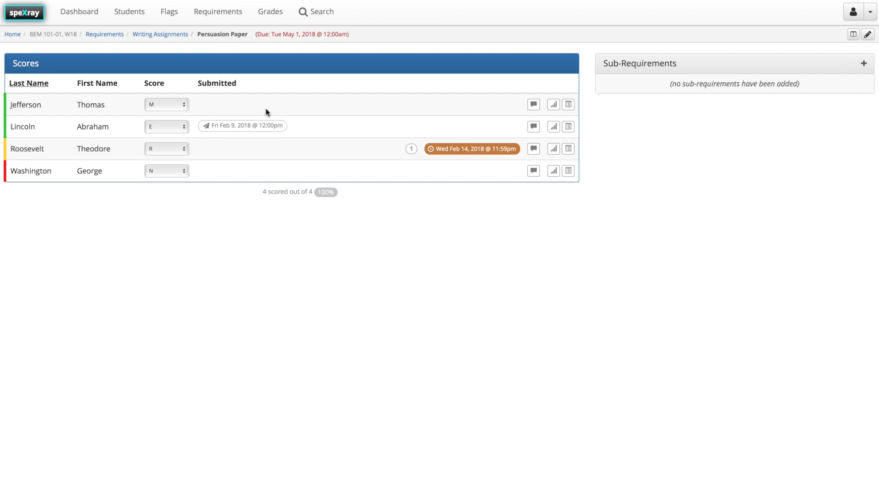
Open Jefferson's individual scores page and examine the Content Module 1 score options and notes form
{"action": "left_click", "coordinate": [568, 105]}
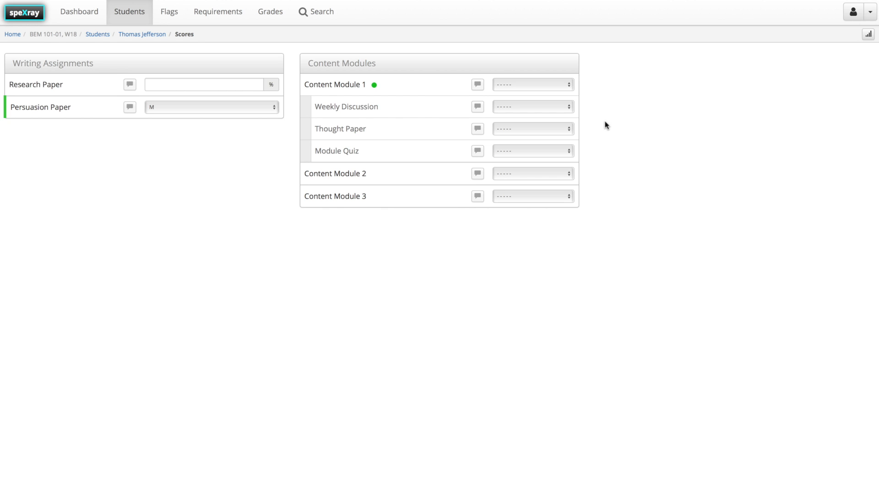
{"action": "left_click", "coordinate": [540, 83]}
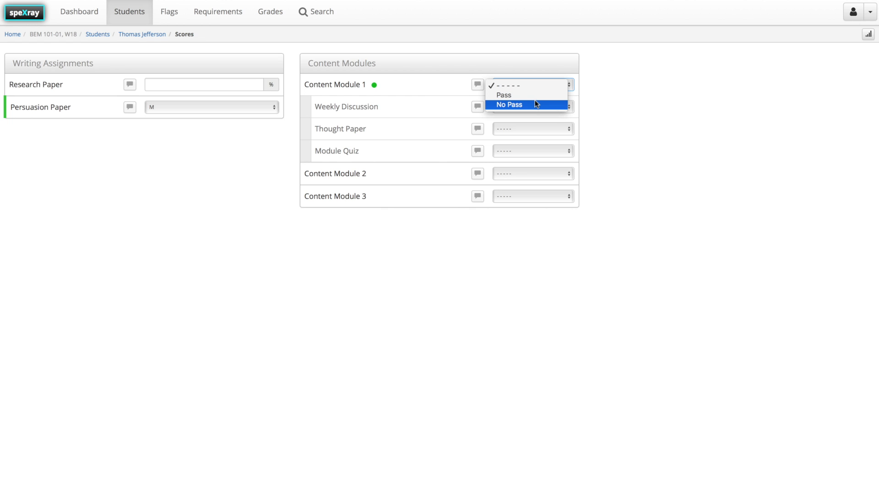
{"action": "left_click", "coordinate": [467, 87]}
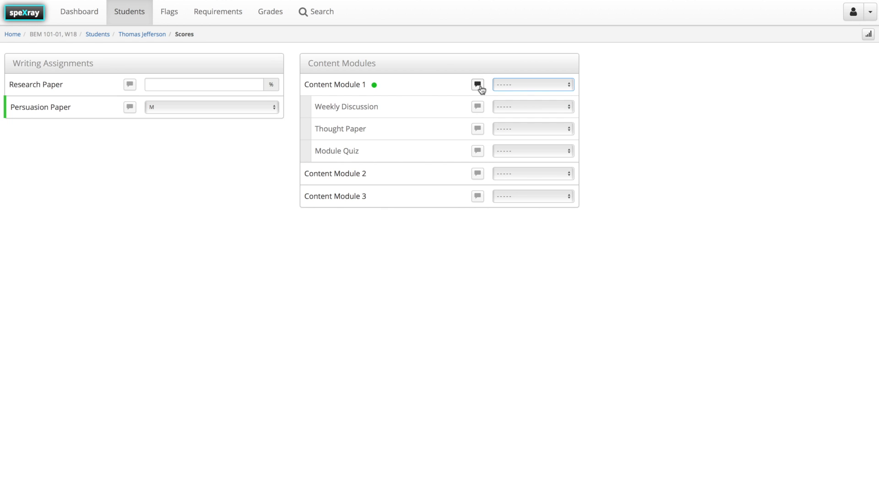
{"action": "left_click", "coordinate": [478, 86]}
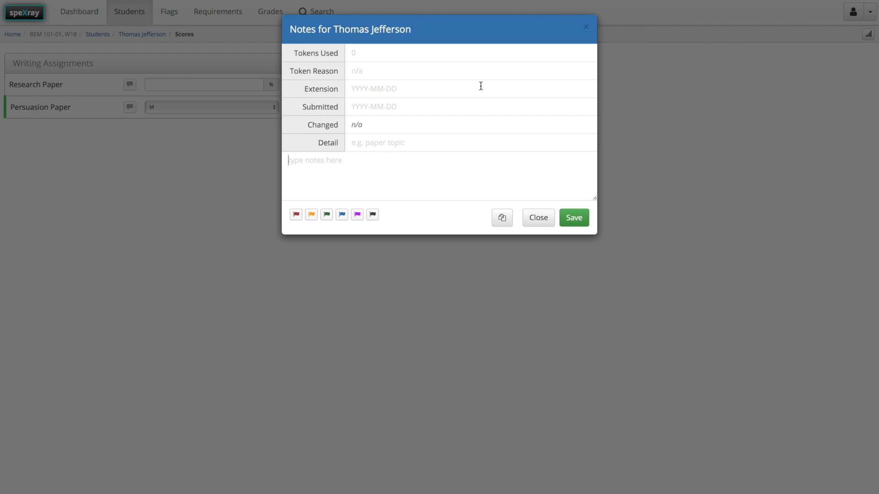
{"action": "left_click", "coordinate": [540, 218]}
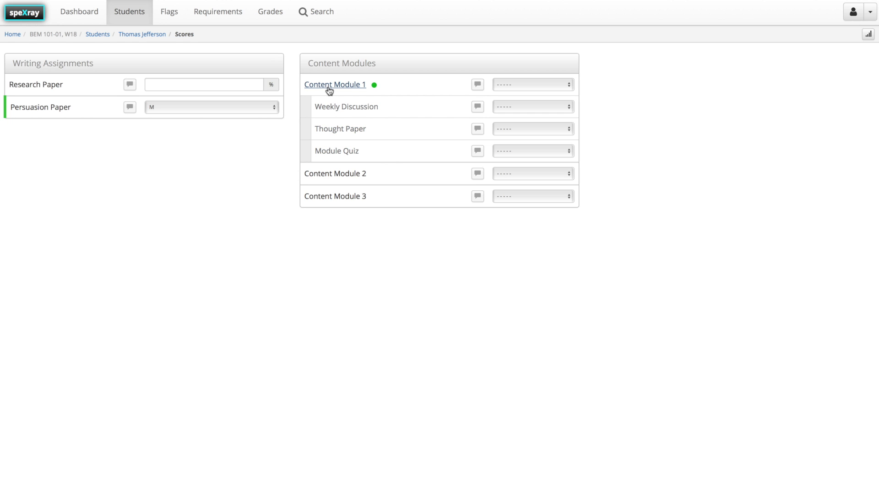
Set Jefferson's Research Paper score to 80%
{"action": "left_click", "coordinate": [227, 84]}
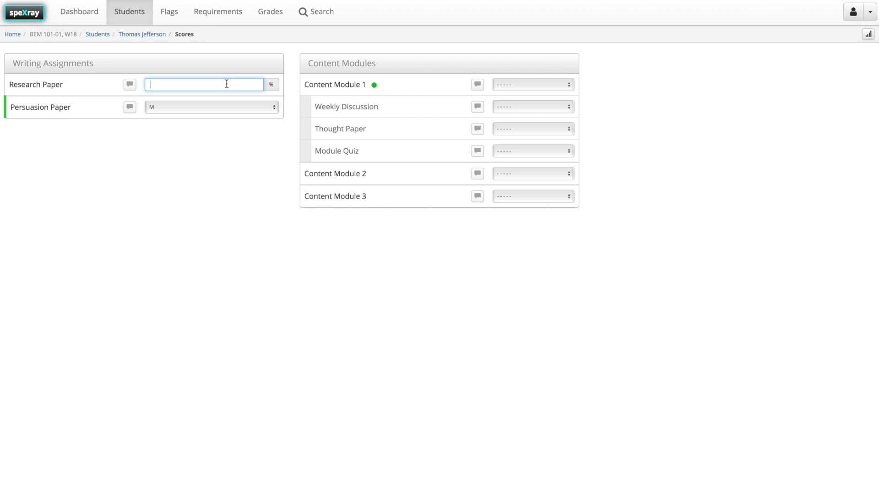
{"action": "type", "text": "80"}
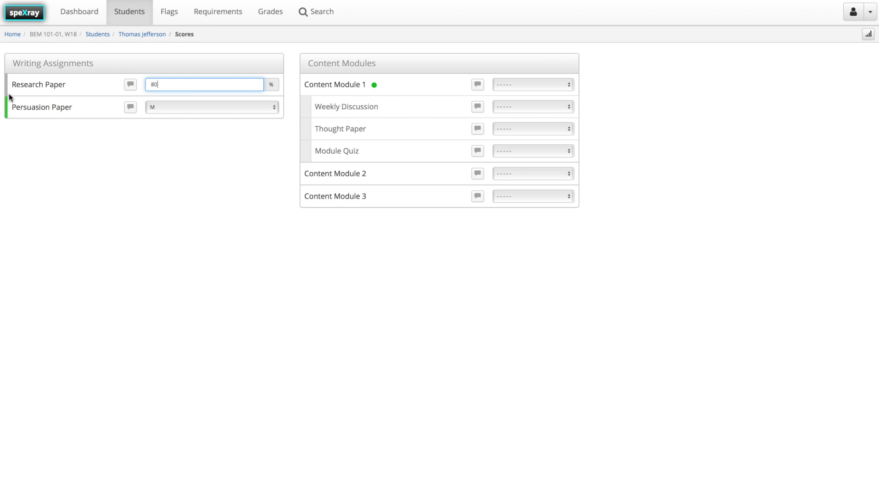
{"action": "left_click", "coordinate": [16, 136]}
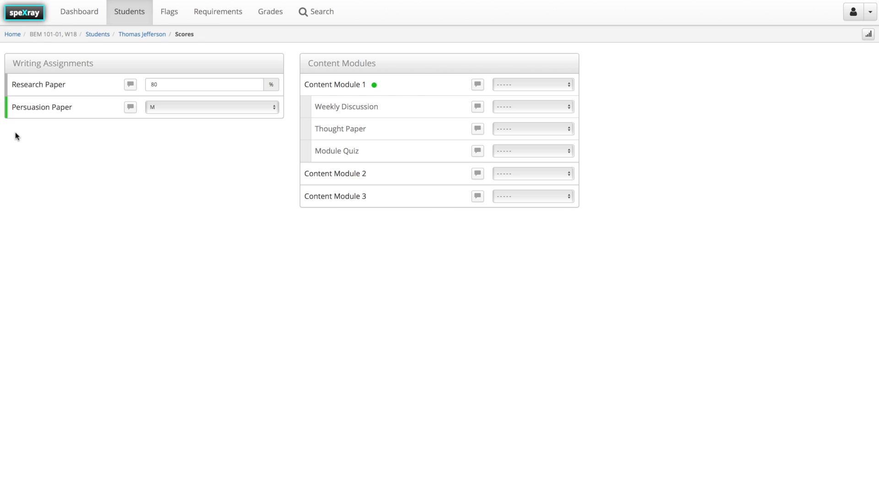
Open the view of all Content Module 1 subrequirements and examine Jefferson's Weekly Discussion score options and notes
{"action": "left_click", "coordinate": [345, 85]}
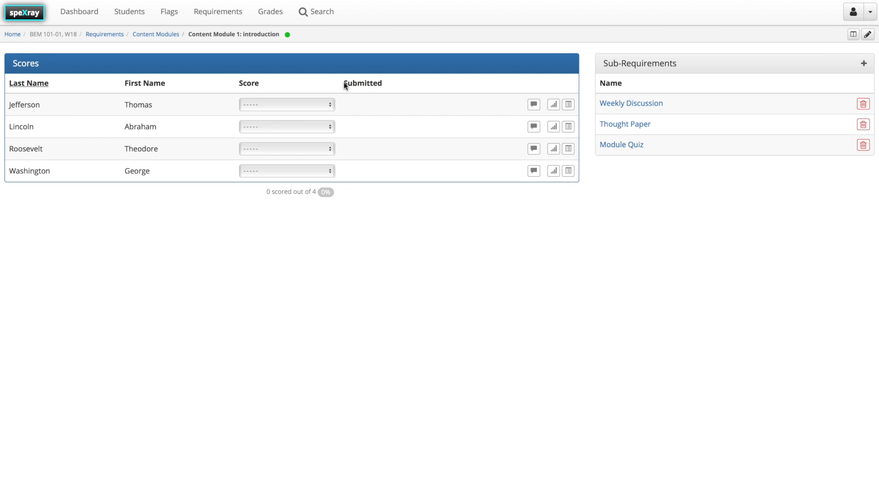
{"action": "left_click", "coordinate": [854, 35]}
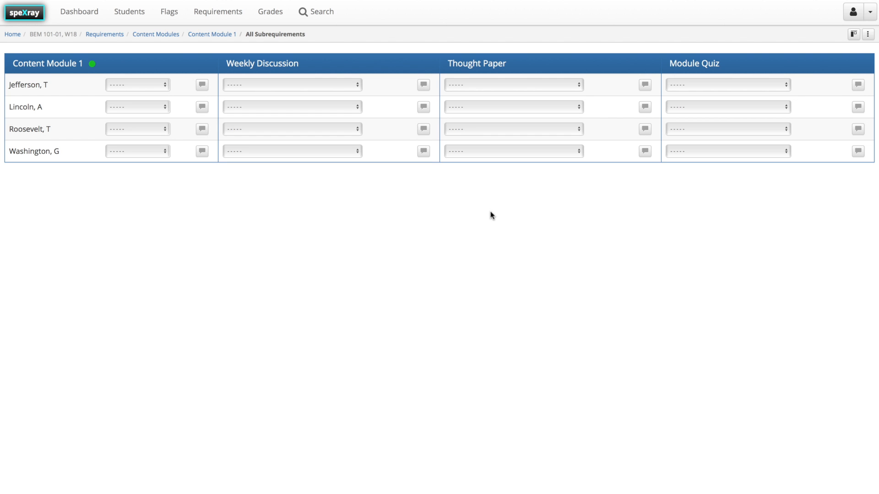
{"action": "left_click", "coordinate": [353, 84]}
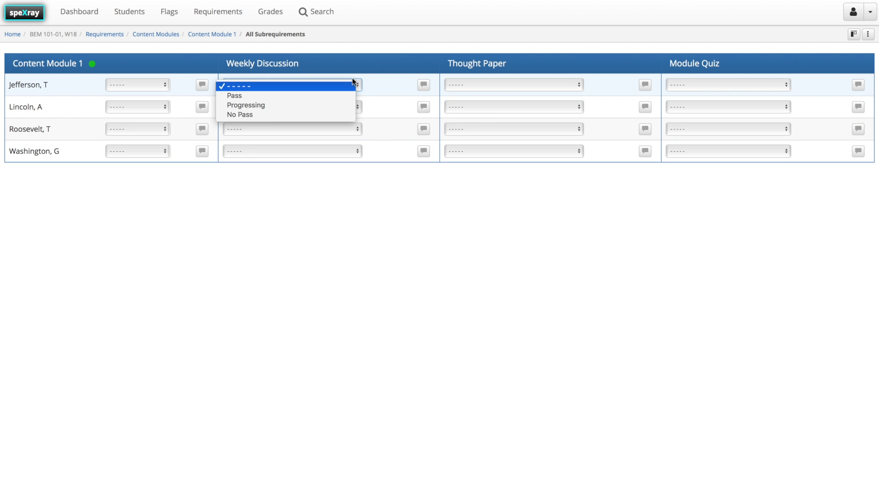
{"action": "left_click", "coordinate": [349, 90]}
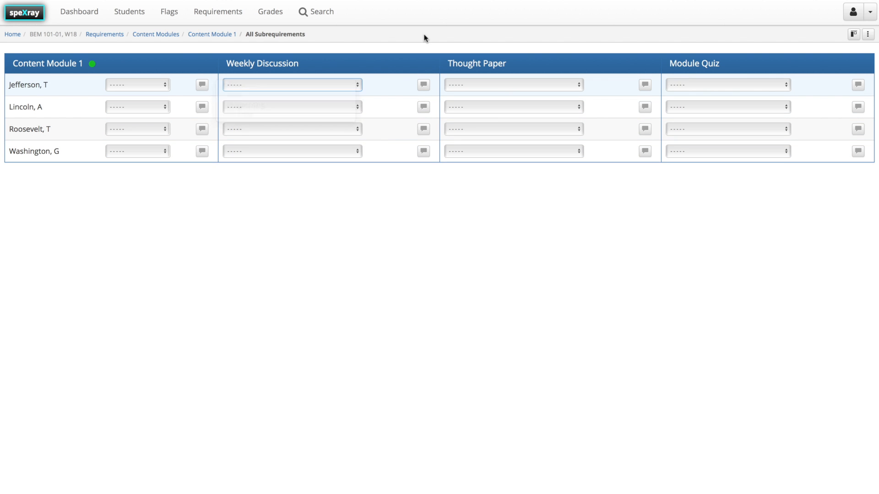
{"action": "left_click", "coordinate": [424, 86]}
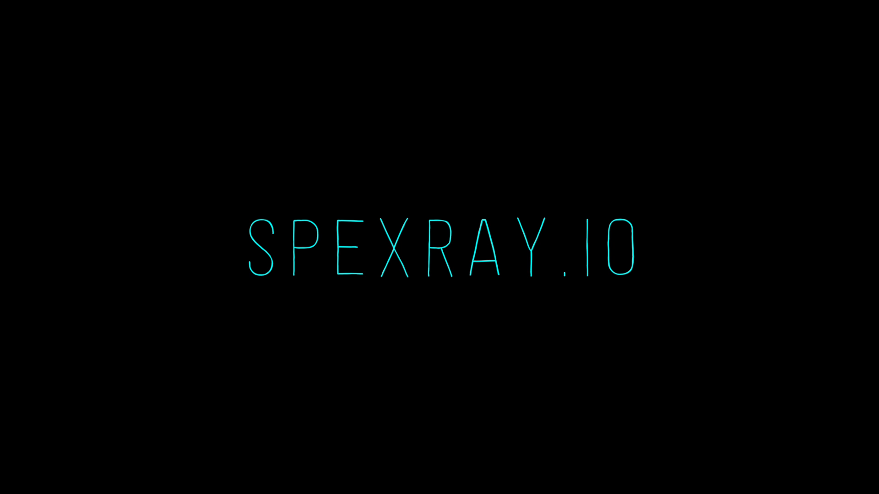